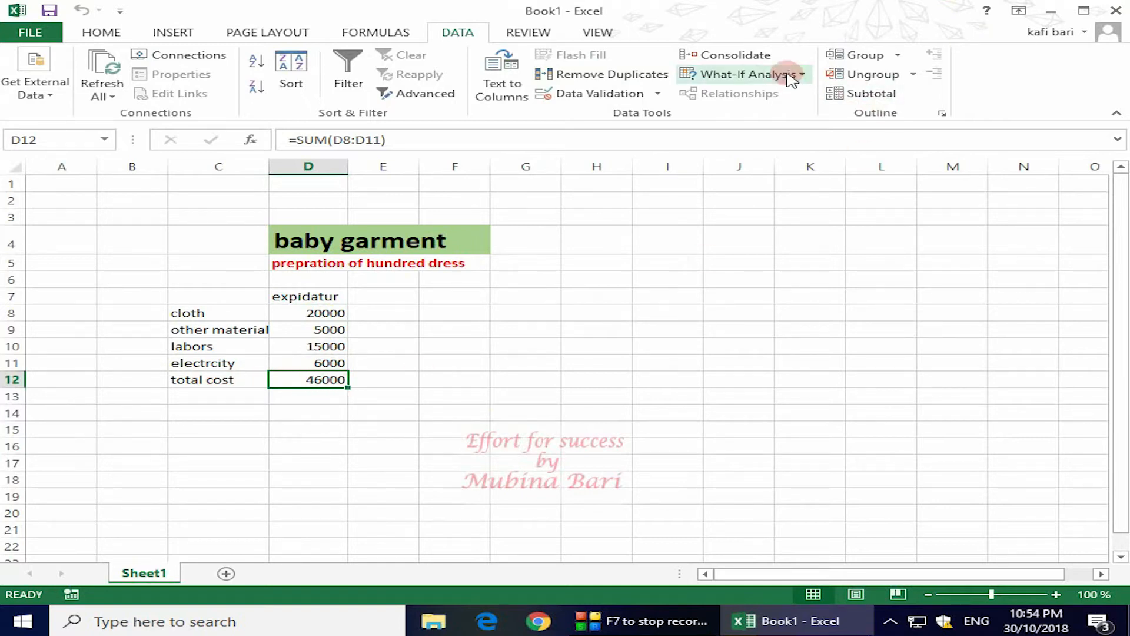
# Delete the existing "minimum" scenario in the Scenario Manager.
pyautogui.click(800, 75)
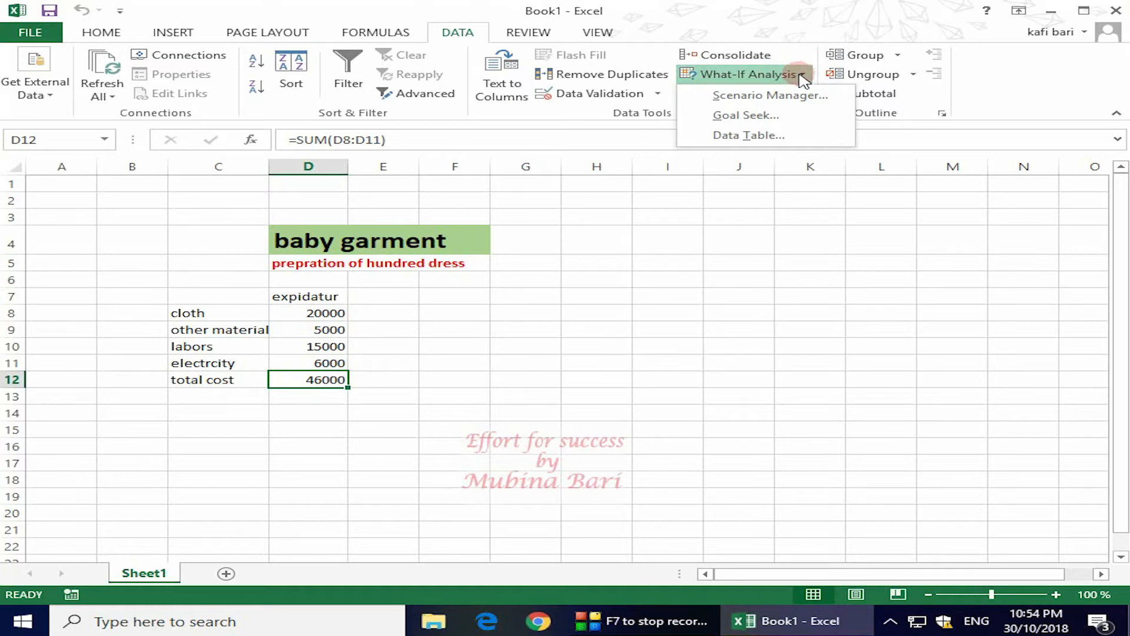
pyautogui.click(785, 97)
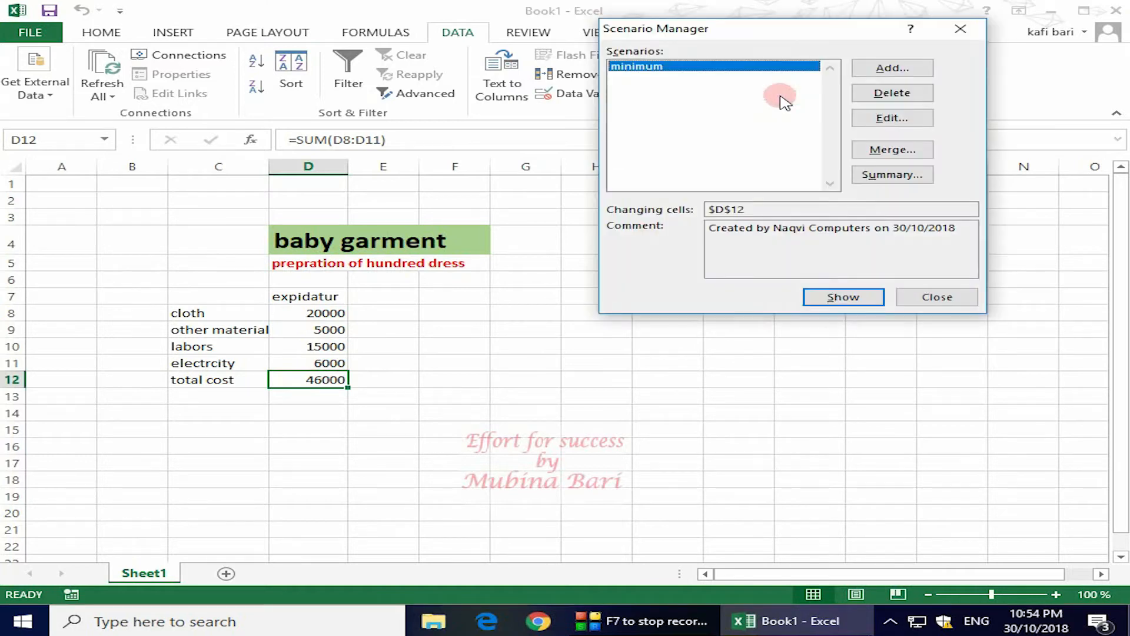
pyautogui.press('Delete')
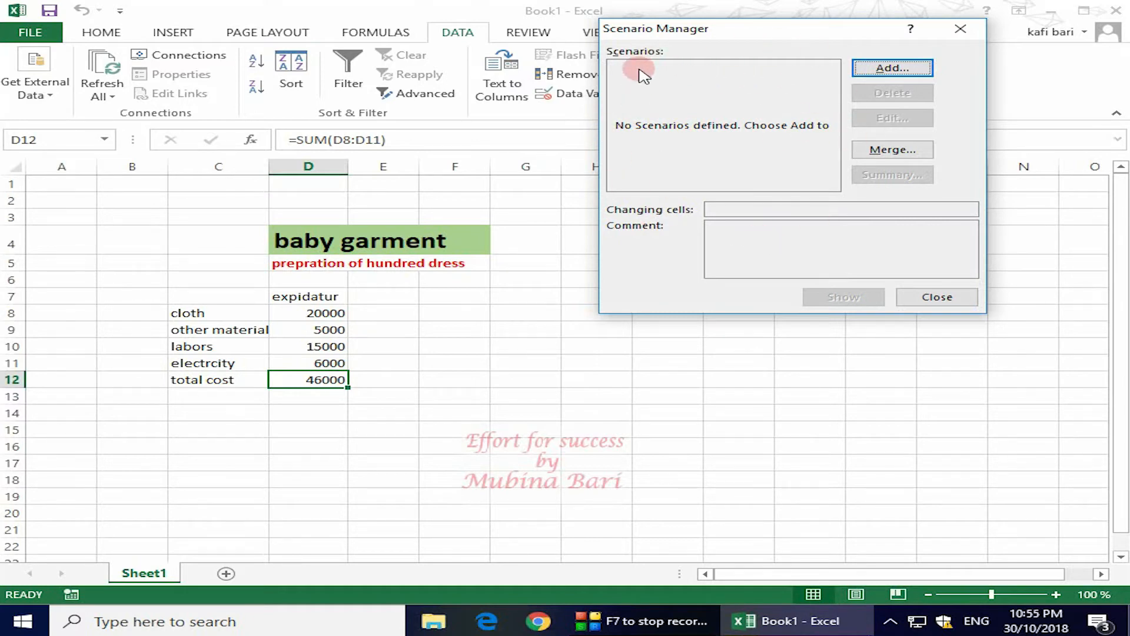
# Add a scenario named "minimum" with D8:D11 as its changing cells.
pyautogui.click(894, 69)
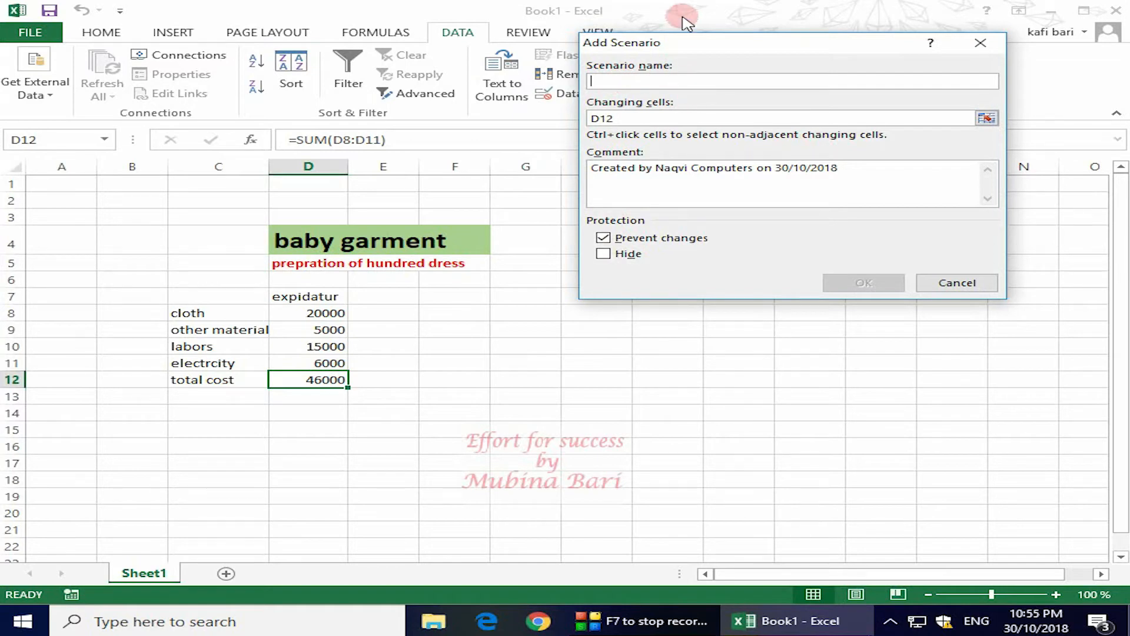
pyautogui.write('minimum')
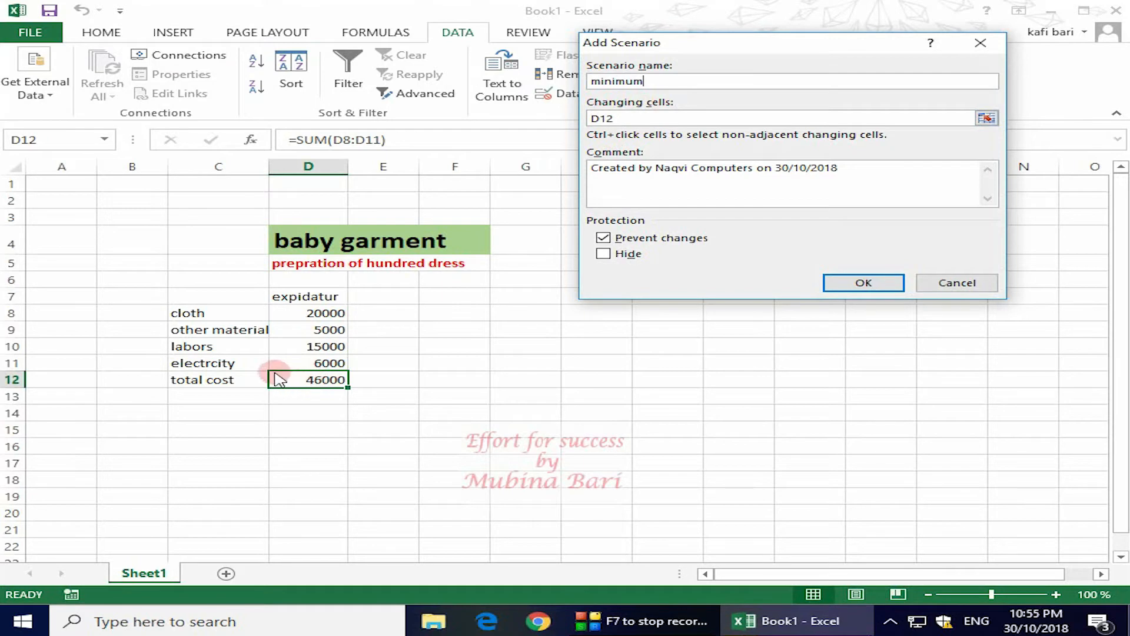
pyautogui.click(988, 120)
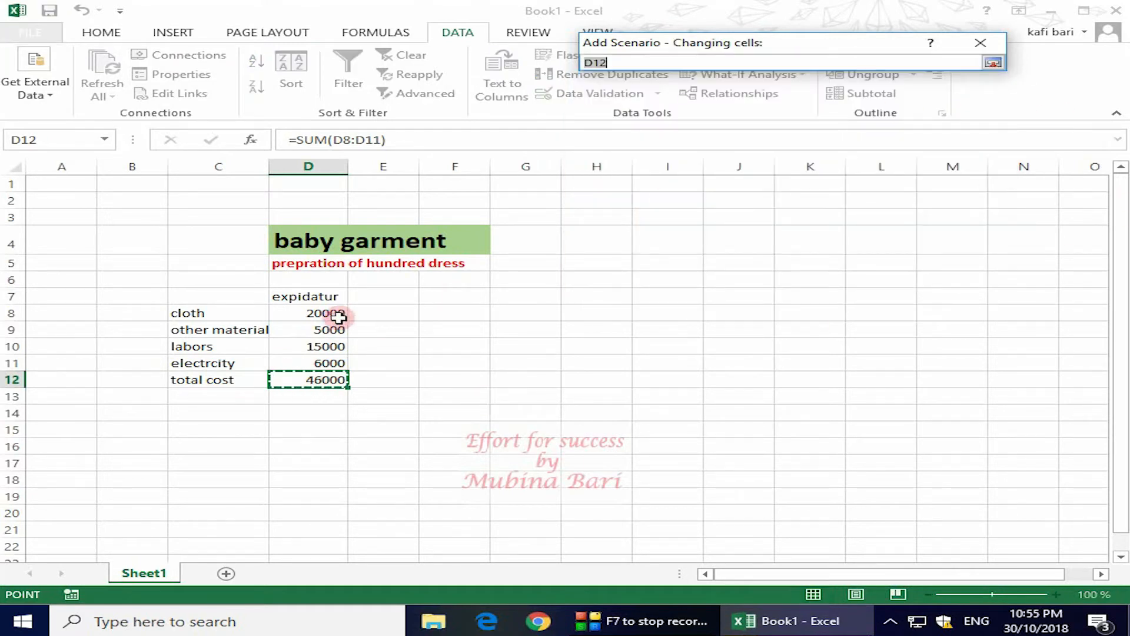
pyautogui.moveTo(318, 314); pyautogui.dragTo(321, 368)
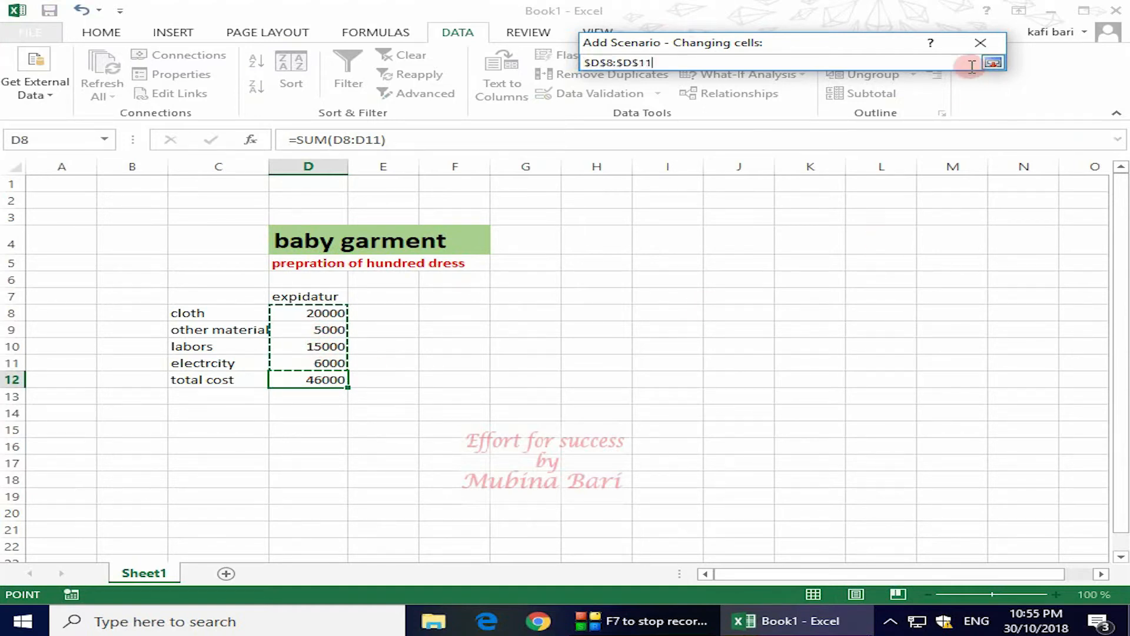
pyautogui.click(993, 63)
pyautogui.click(864, 282)
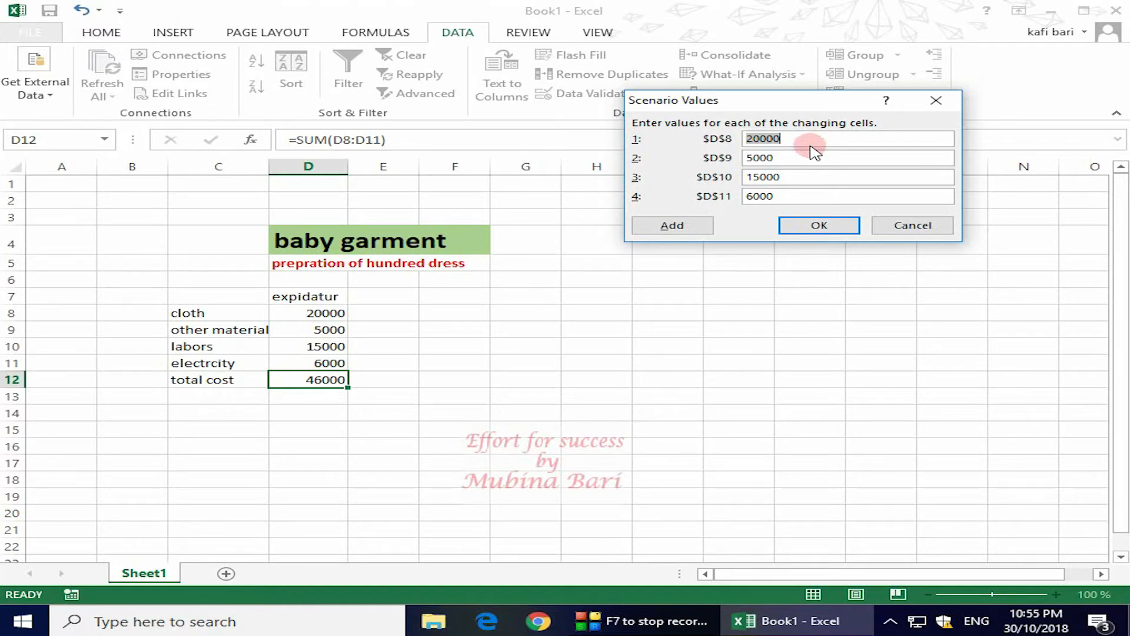
# Set the minimum scenario's values to 18000 for D8 and 4500 for D9.
pyautogui.press('BackSpace')
pyautogui.write('18000')
pyautogui.click(777, 157)
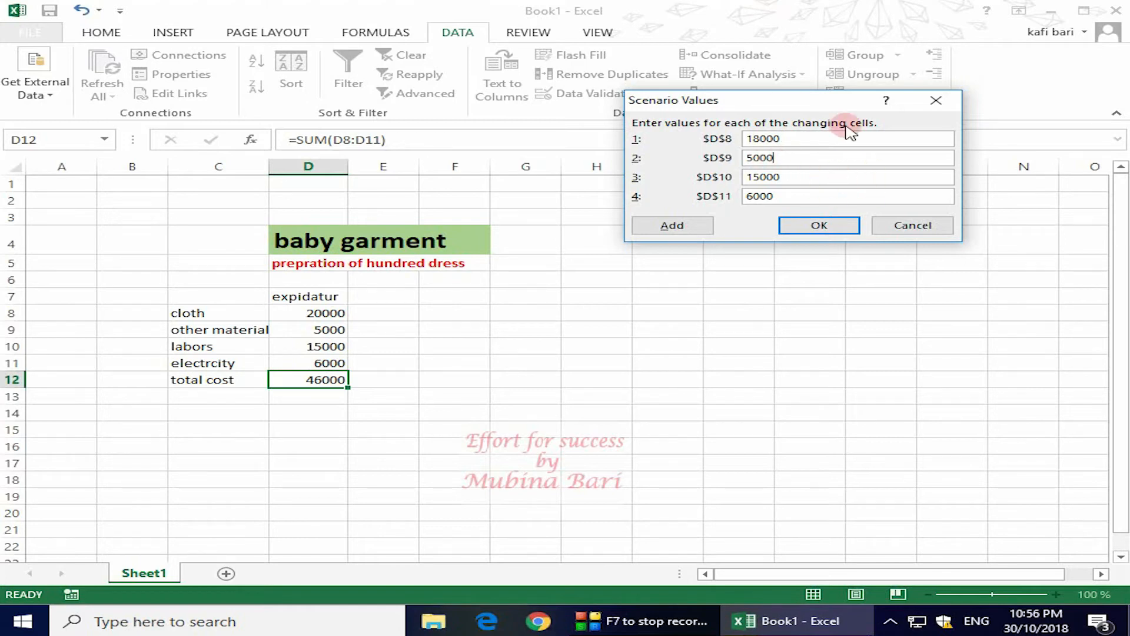
pyautogui.press('BackSpace')
pyautogui.press('BackSpace')
pyautogui.press('BackSpace')
pyautogui.press('BackSpace')
pyautogui.write('4500')
# Set the minimum scenario's value for D11 to 5500.
pyautogui.press('Tab')
pyautogui.press('Tab')
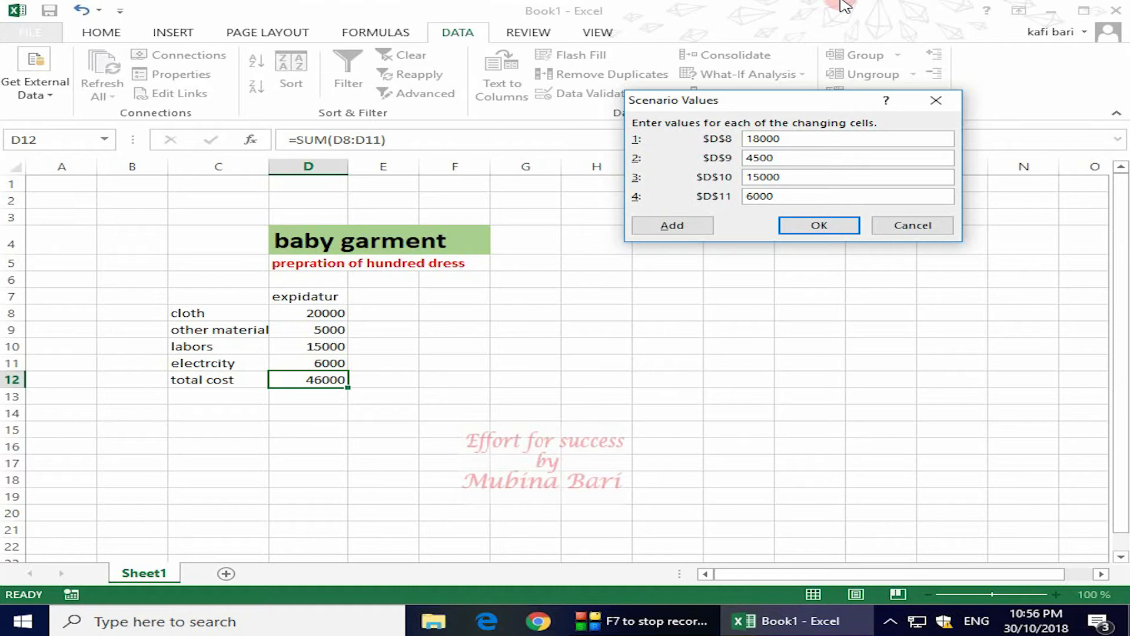
pyautogui.press('BackSpace')
pyautogui.press('BackSpace')
pyautogui.press('BackSpace')
pyautogui.press('BackSpace')
pyautogui.write('5500')
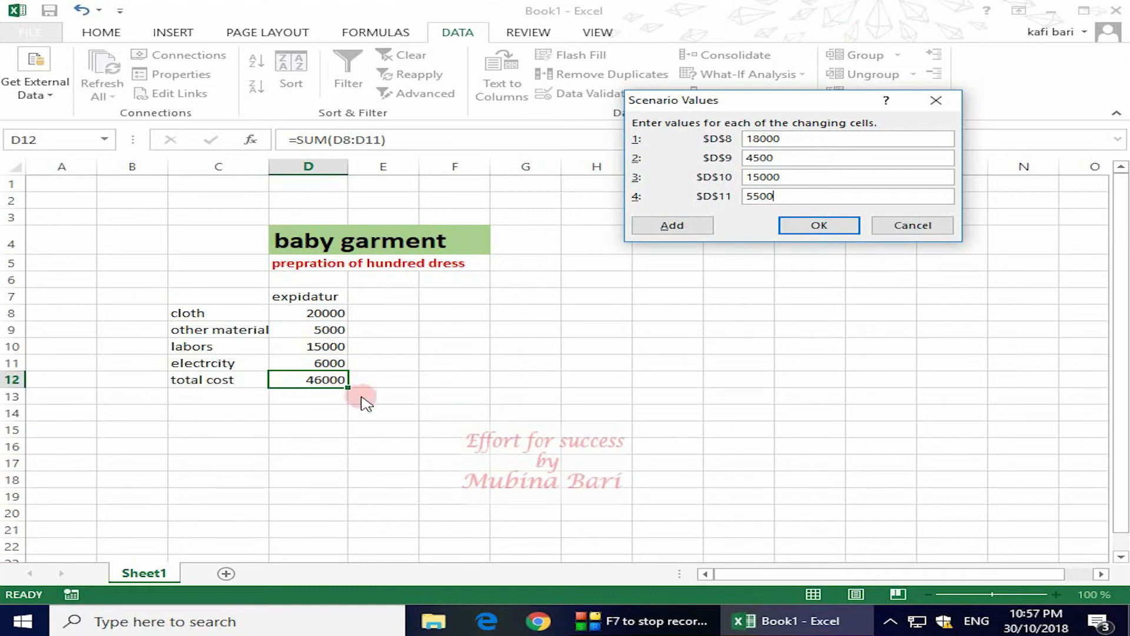
# Add another scenario named "maximum" with D8:D11 as its changing cells.
pyautogui.click(673, 225)
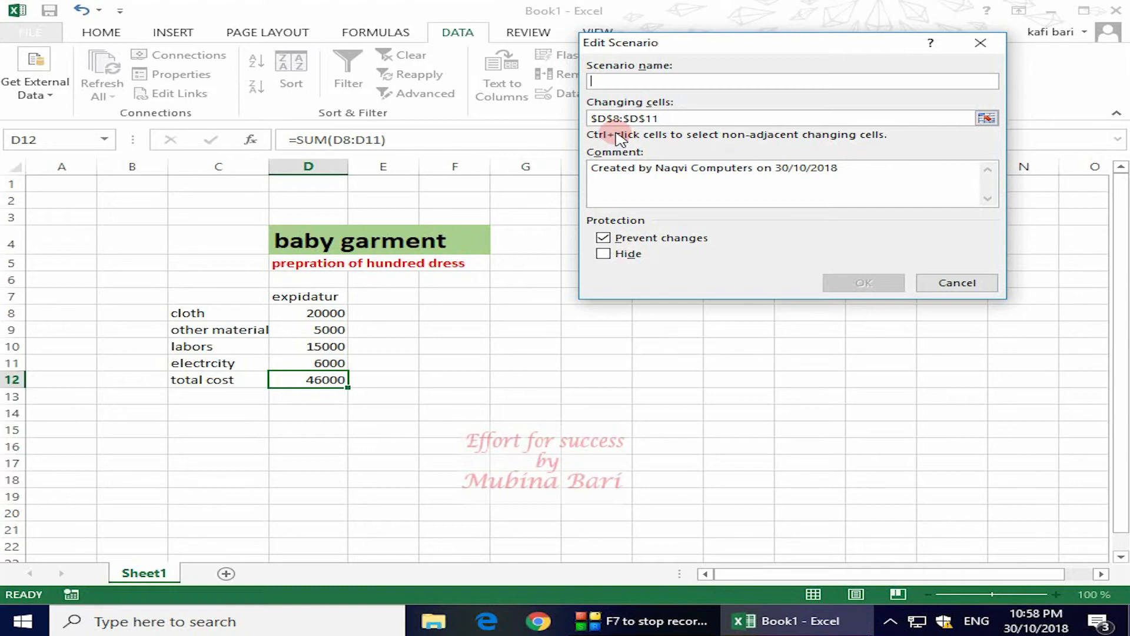
pyautogui.write('maximum')
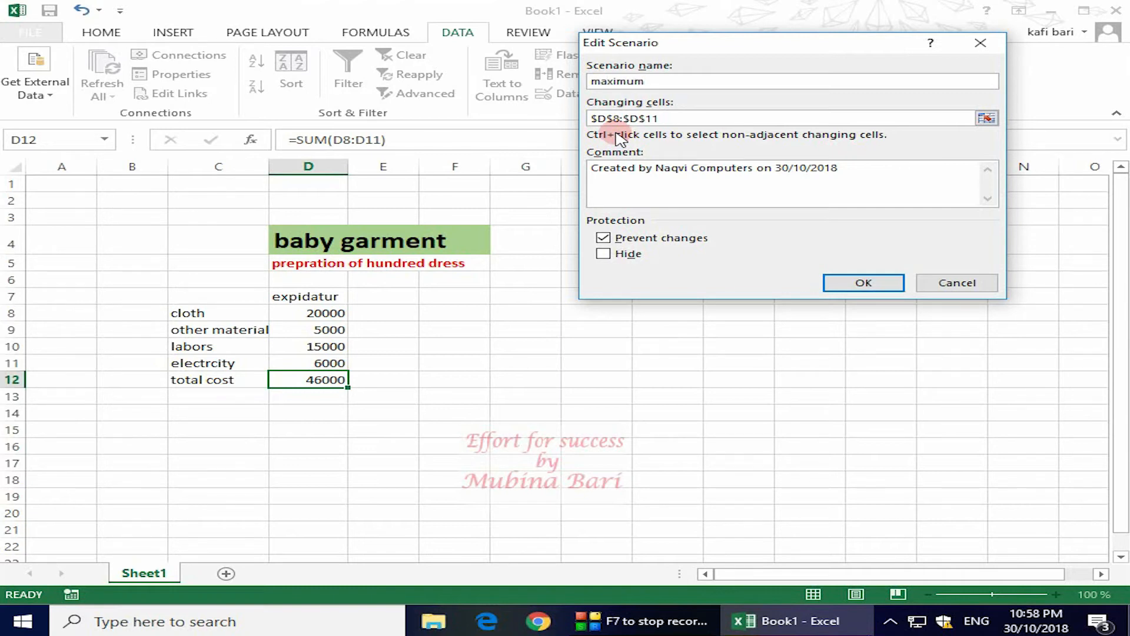
pyautogui.click(987, 118)
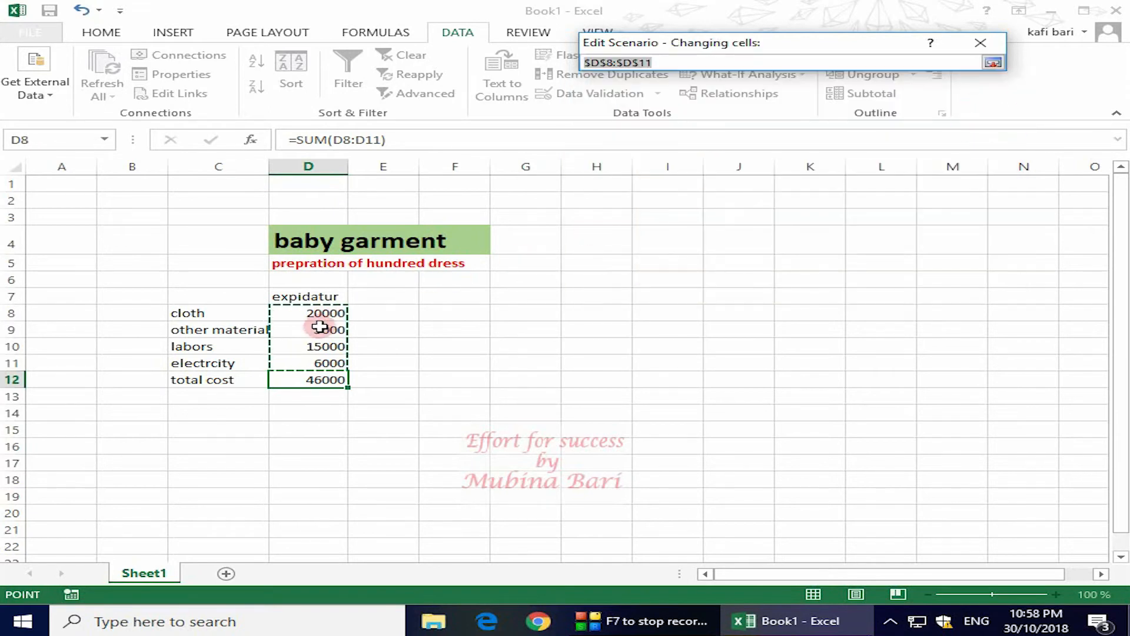
pyautogui.click(993, 63)
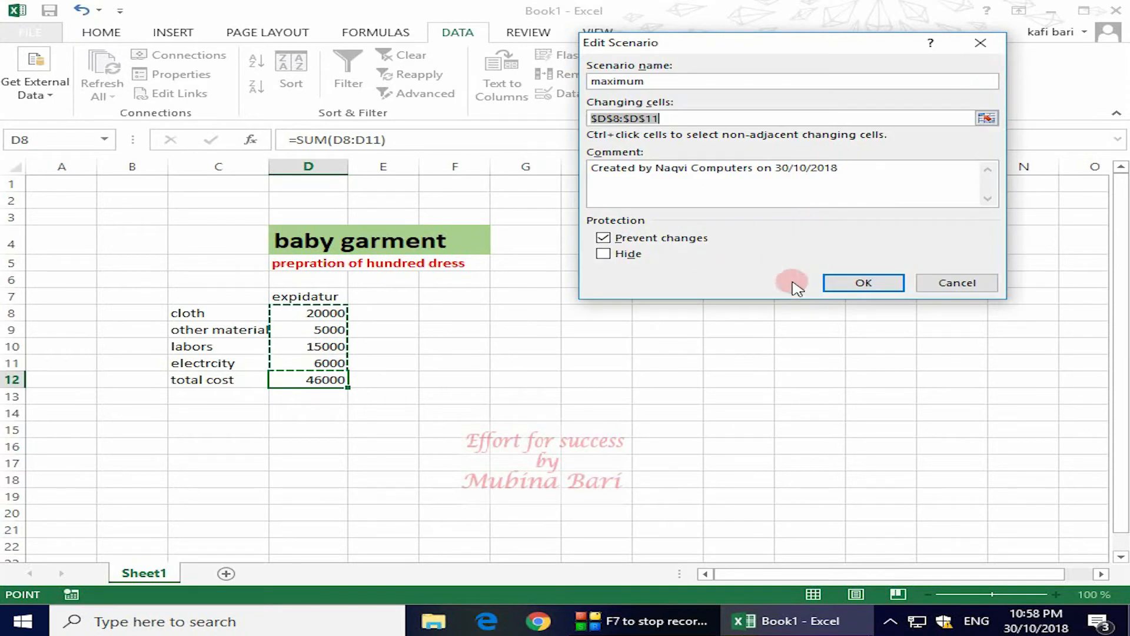
pyautogui.click(854, 287)
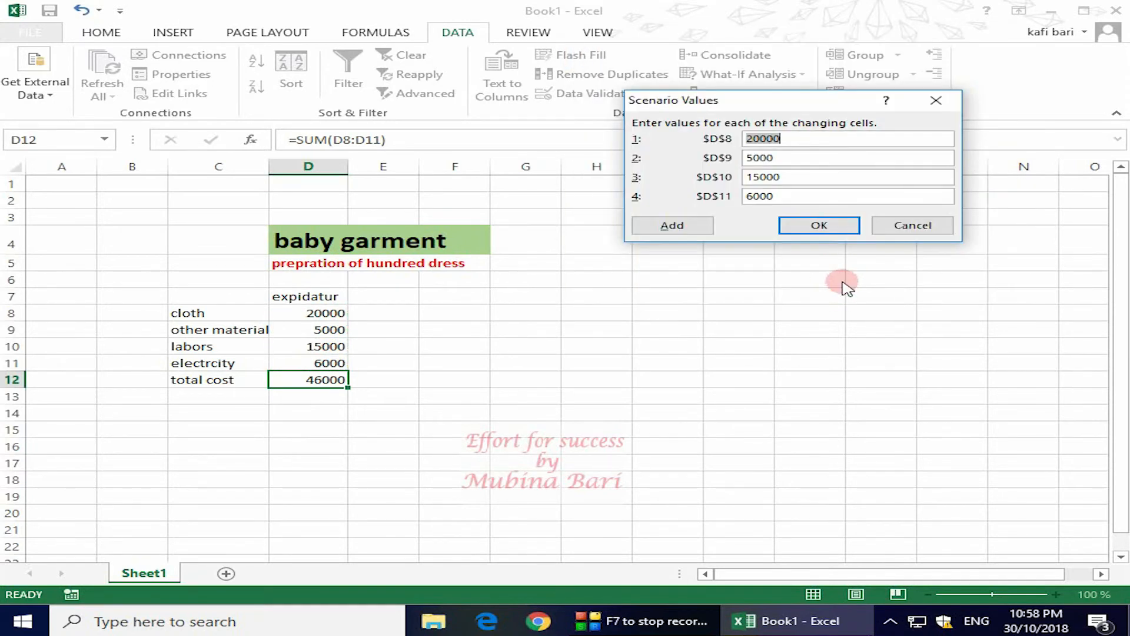
# Set the maximum scenario's values to 25000 for D8 and 6000 for D9.
pyautogui.click(787, 138)
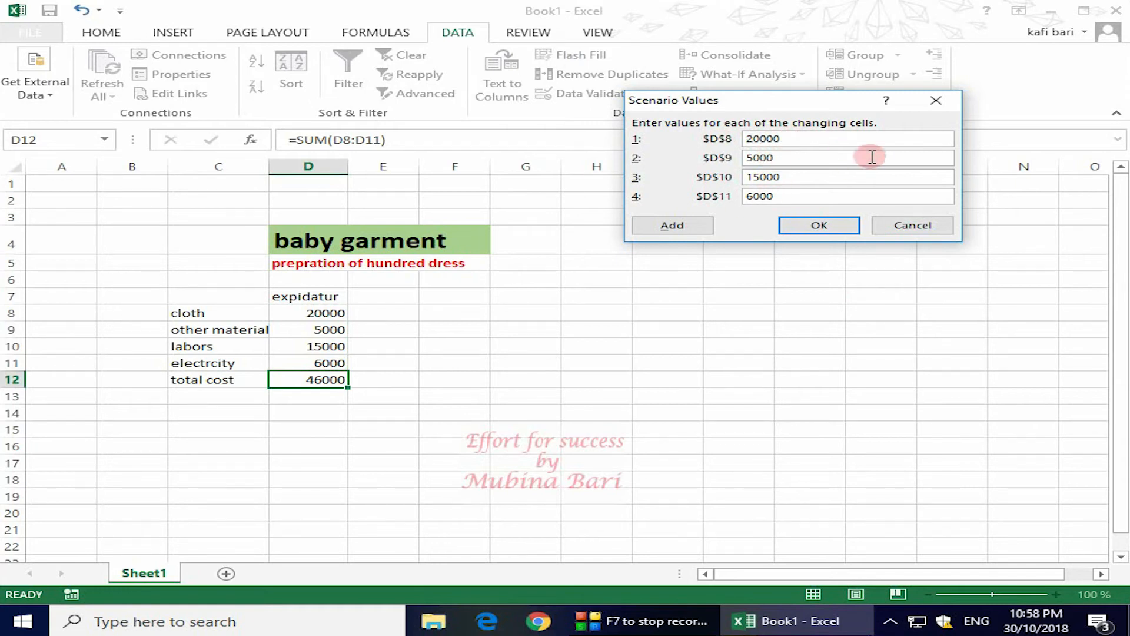
pyautogui.press('BackSpace')
pyautogui.press('BackSpace')
pyautogui.press('BackSpace')
pyautogui.press('BackSpace')
pyautogui.write('5000')
pyautogui.click(786, 158)
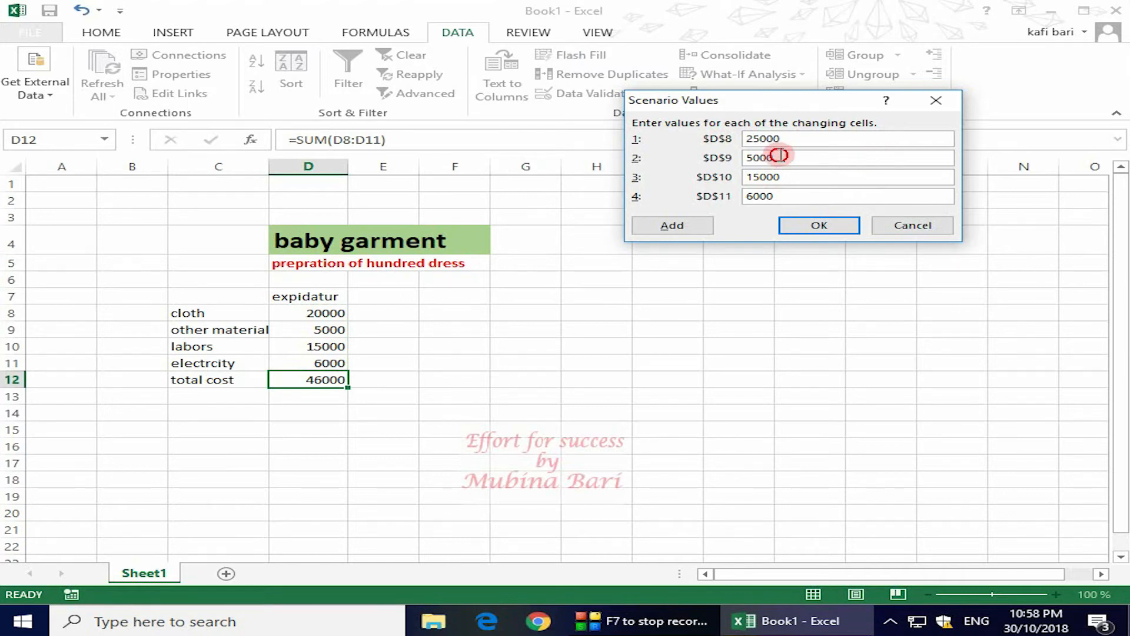
pyautogui.press('BackSpace')
pyautogui.press('BackSpace')
pyautogui.press('BackSpace')
pyautogui.press('BackSpace')
pyautogui.write('6000')
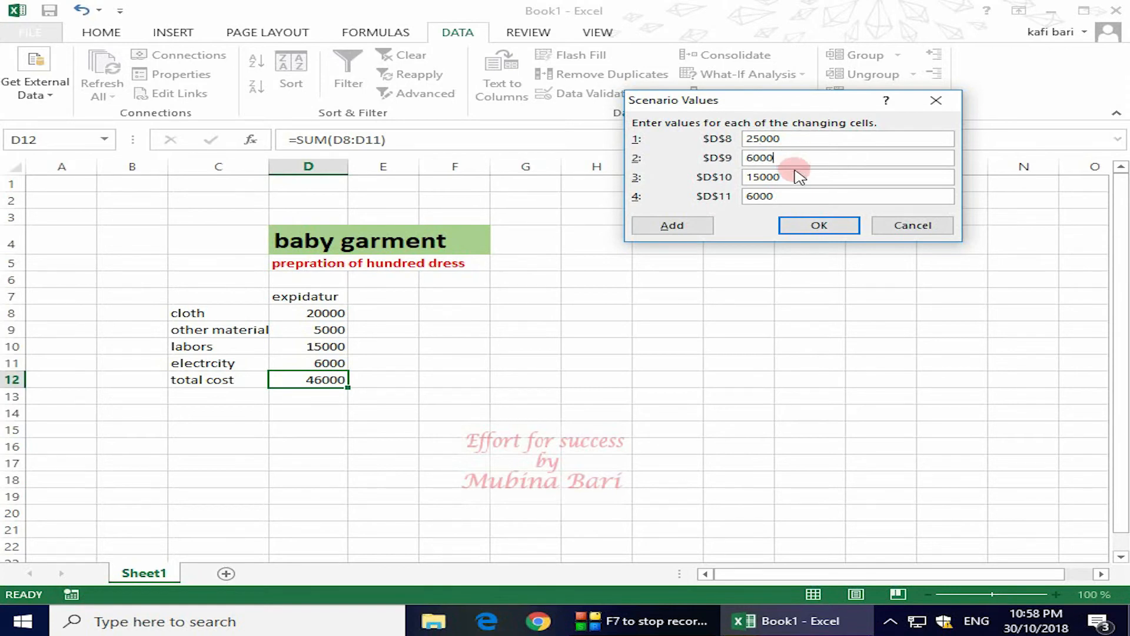
# Set the maximum scenario's values to 16000 for D10 and 7000 for D11.
pyautogui.click(788, 177)
pyautogui.press('BackSpace')
pyautogui.press('BackSpace')
pyautogui.press('BackSpace')
pyautogui.press('BackSpace')
pyautogui.write('6000')
pyautogui.click(774, 196)
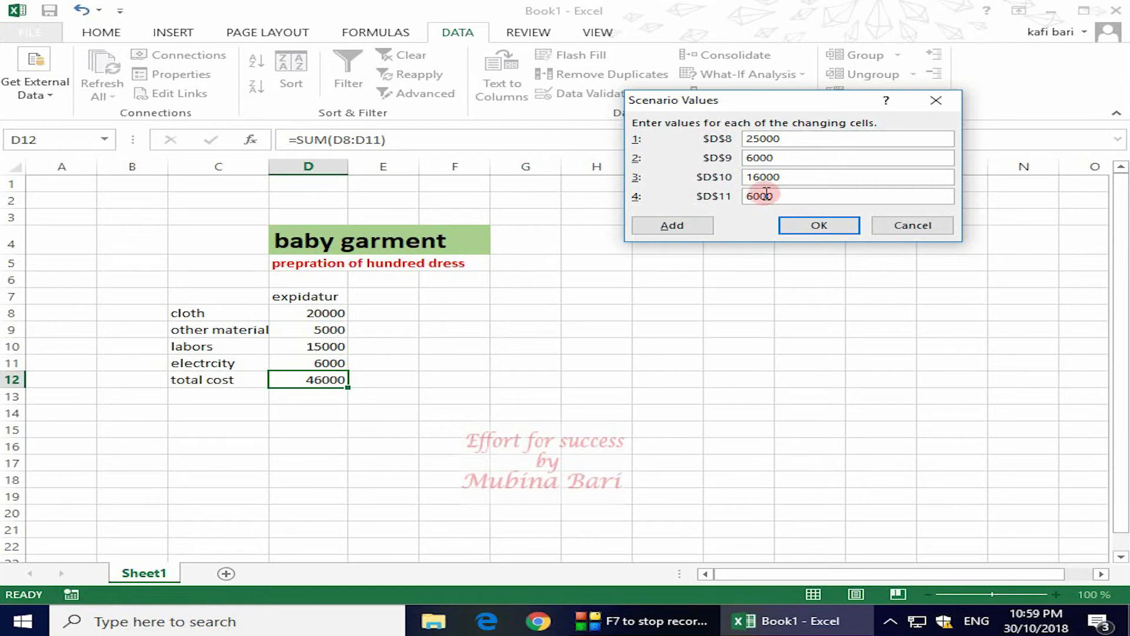
pyautogui.press('BackSpace')
pyautogui.press('BackSpace')
pyautogui.press('BackSpace')
pyautogui.press('BackSpace')
pyautogui.write('7000')
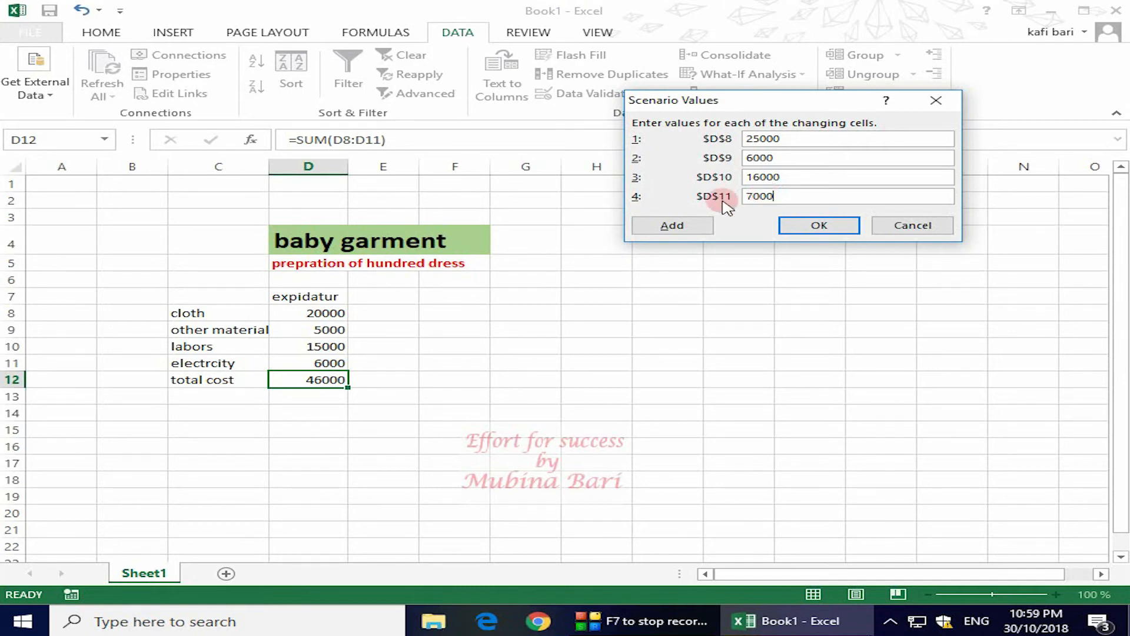
# Store the maximum scenario without adding another one, and generate a Scenario summary report for result cell D12.
pyautogui.click(673, 226)
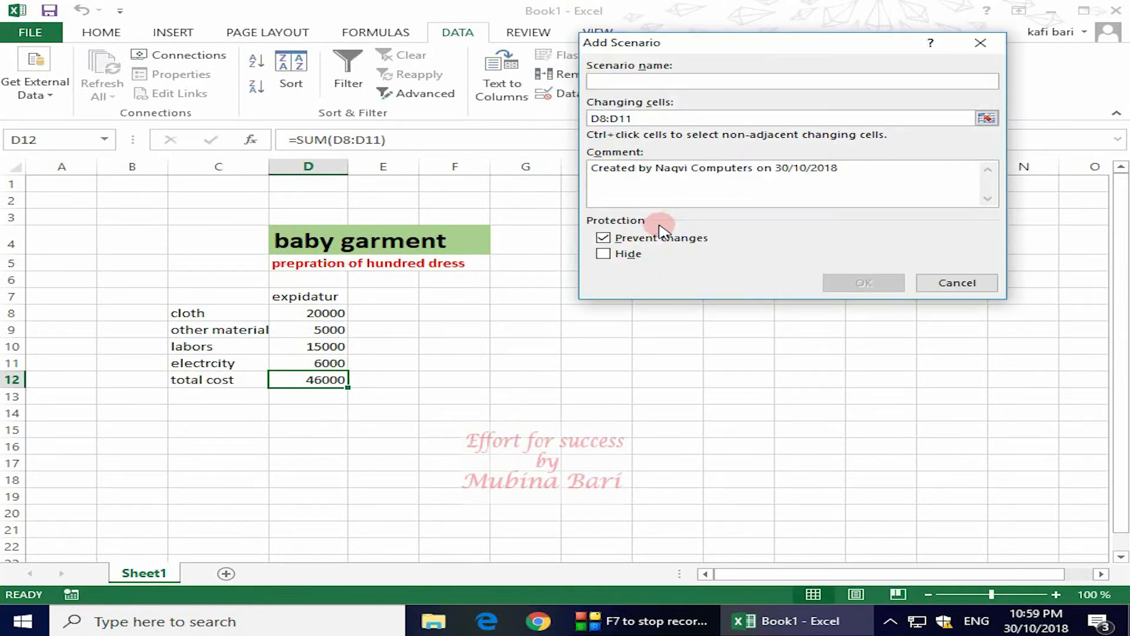
pyautogui.click(958, 76)
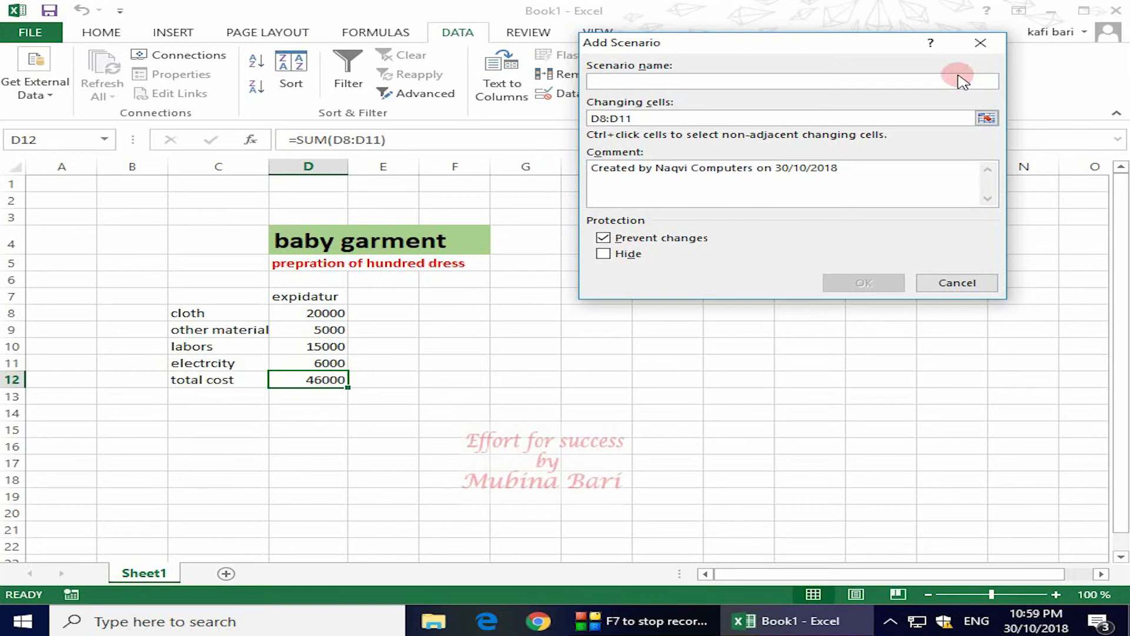
pyautogui.click(980, 43)
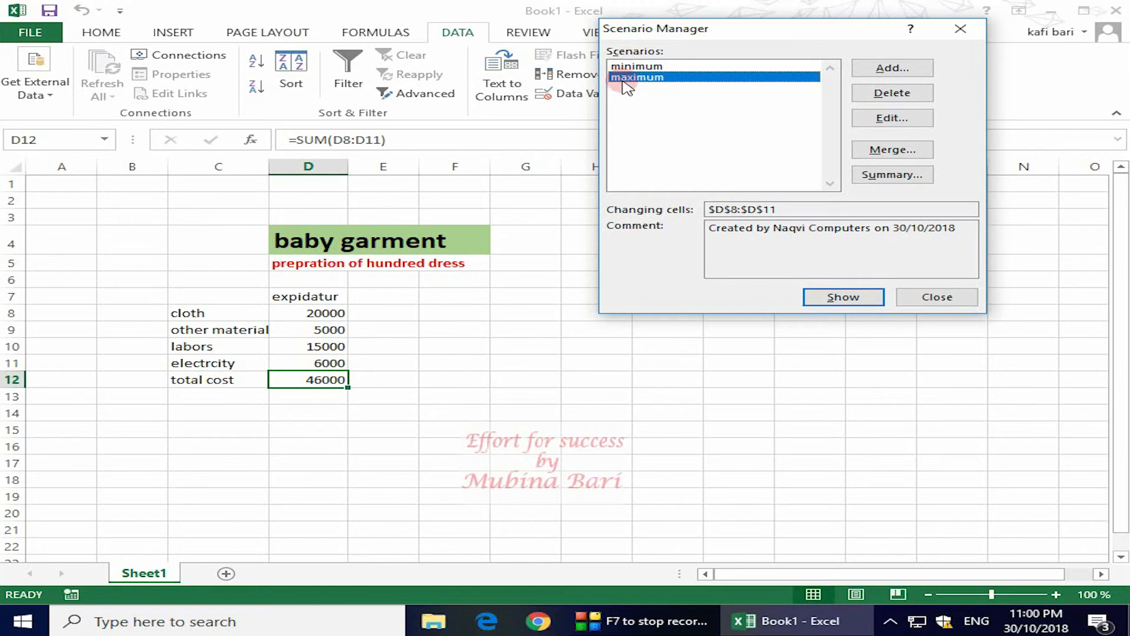
pyautogui.click(885, 176)
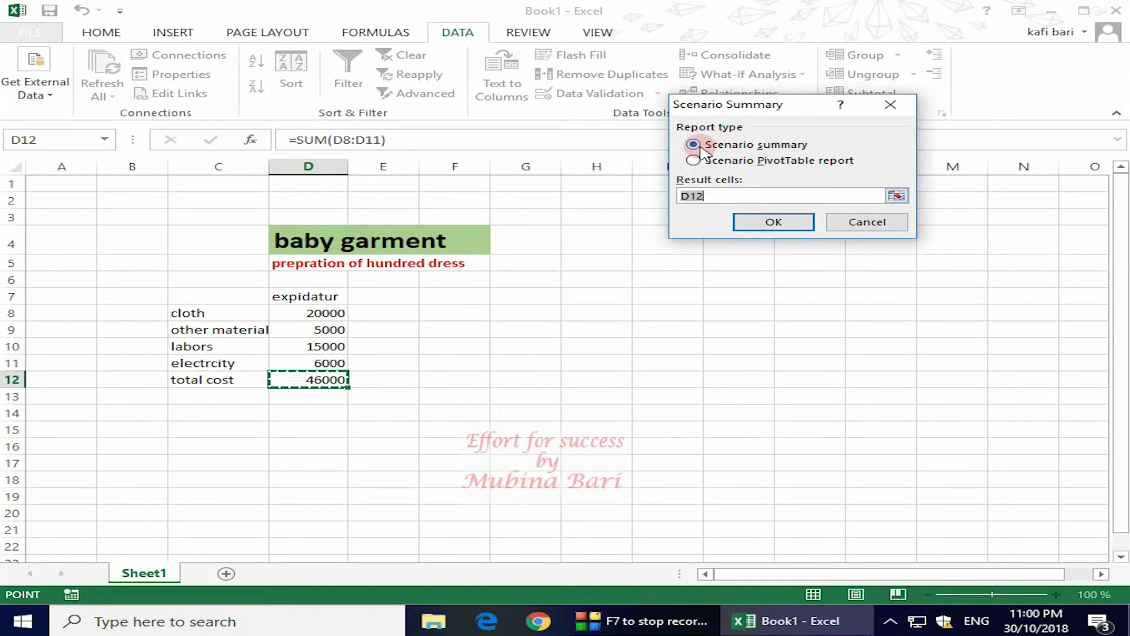
pyautogui.click(776, 223)
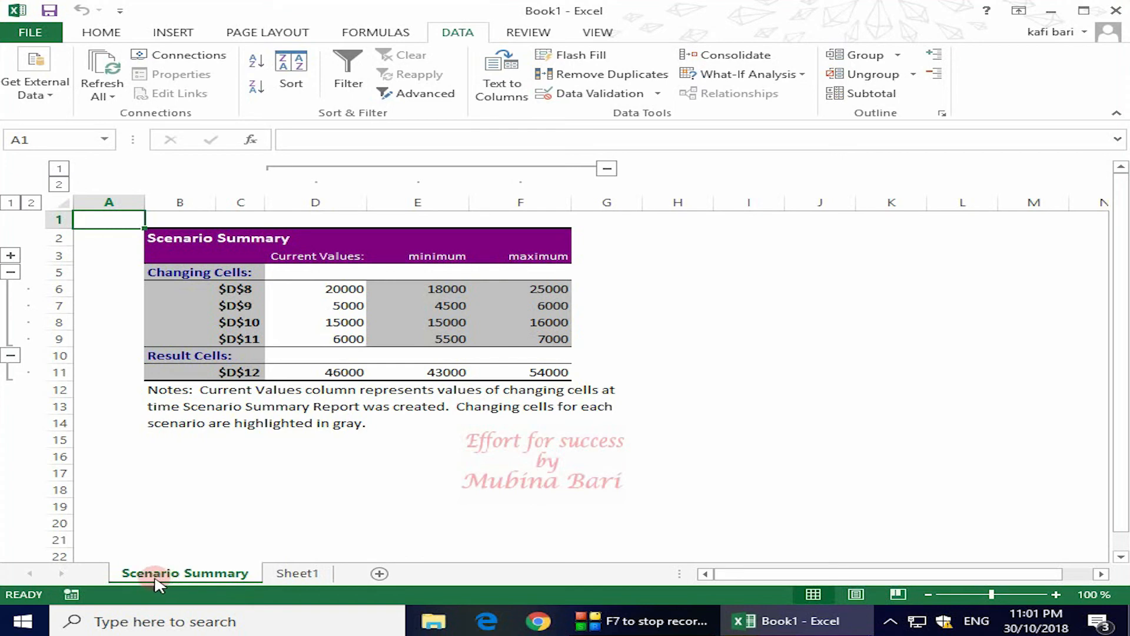
# Generate a Scenario PivotTable report for result cell D12 on Sheet1, and return to Sheet1.
pyautogui.click(297, 573)
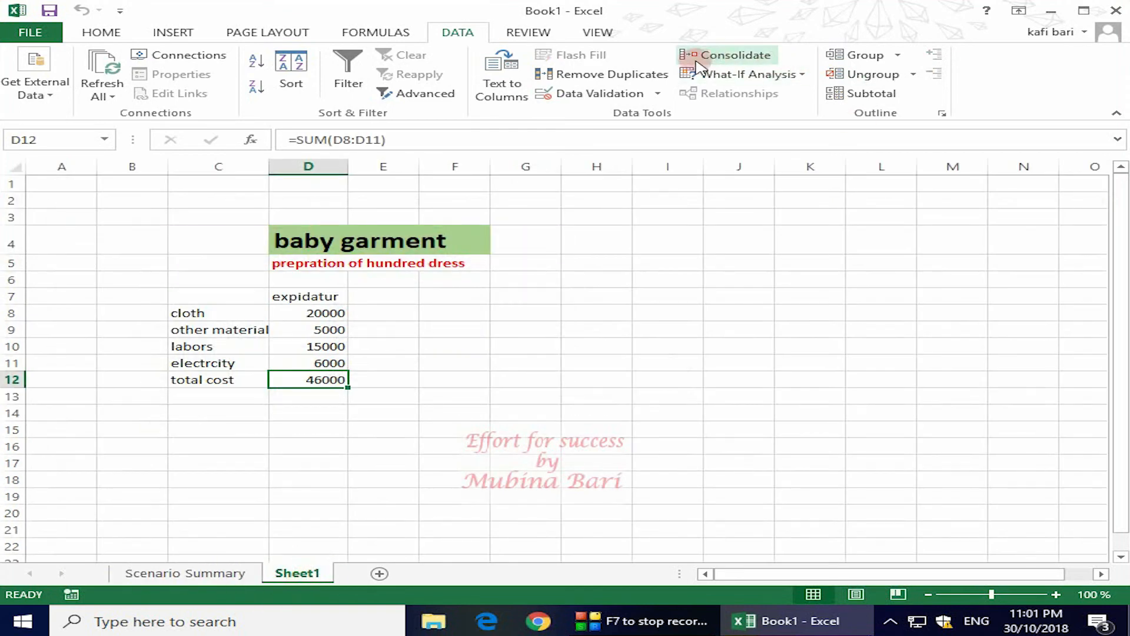
pyautogui.click(748, 74)
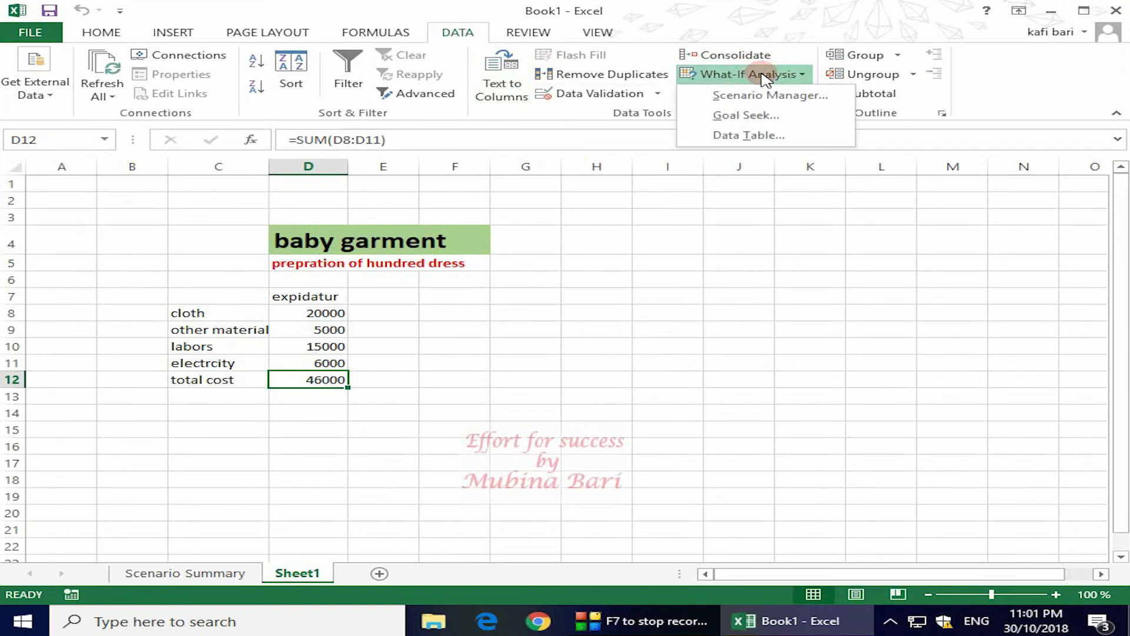
pyautogui.click(778, 97)
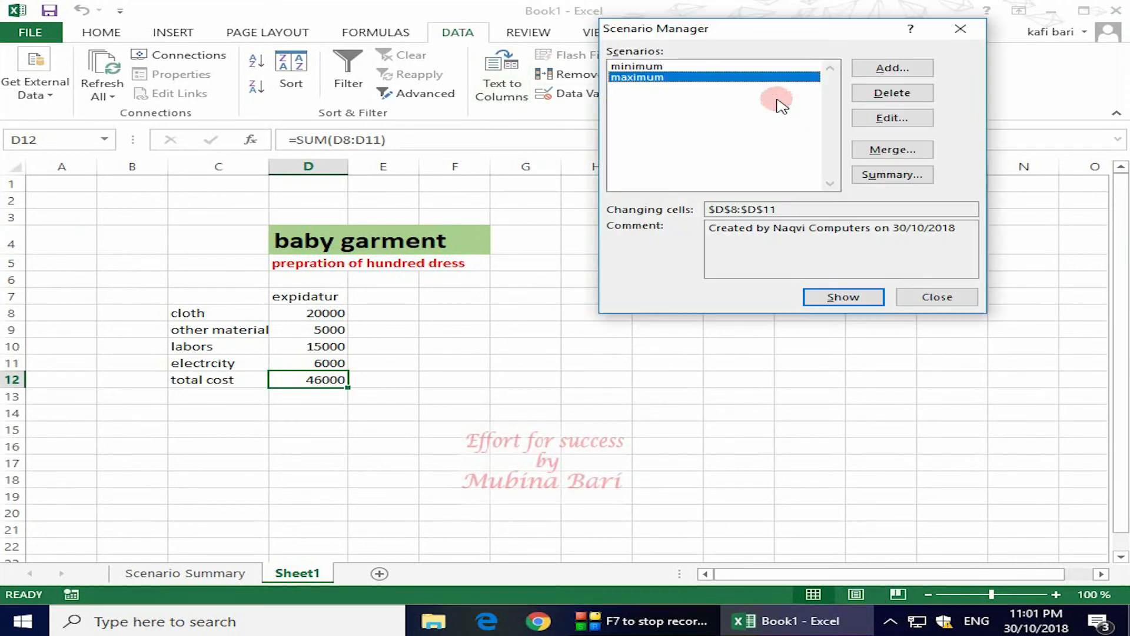
pyautogui.click(893, 174)
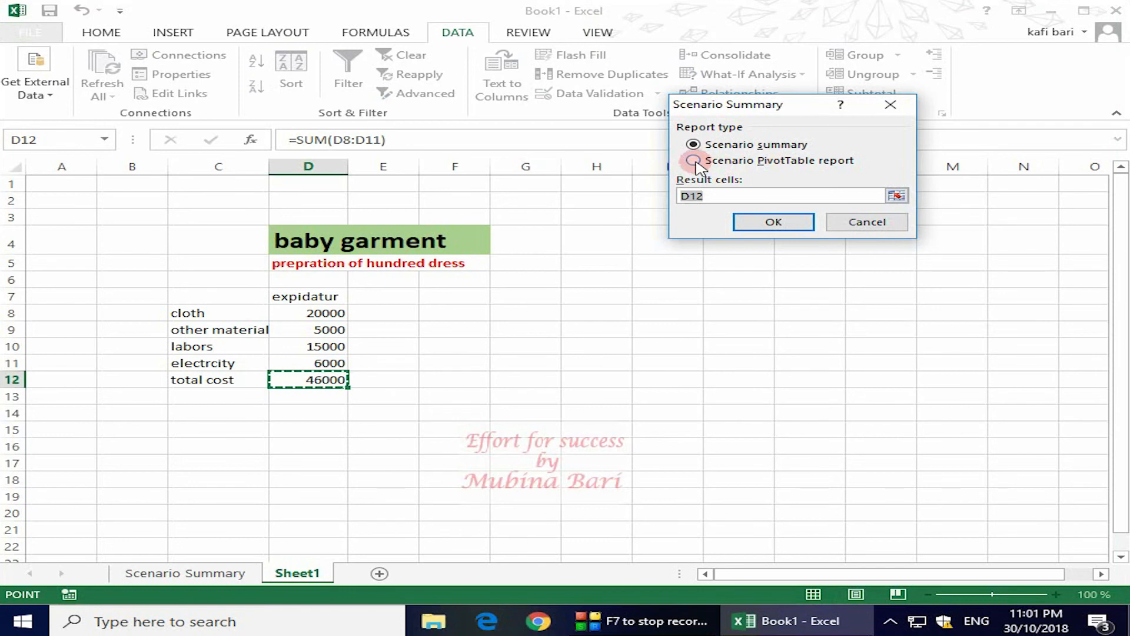
pyautogui.click(695, 161)
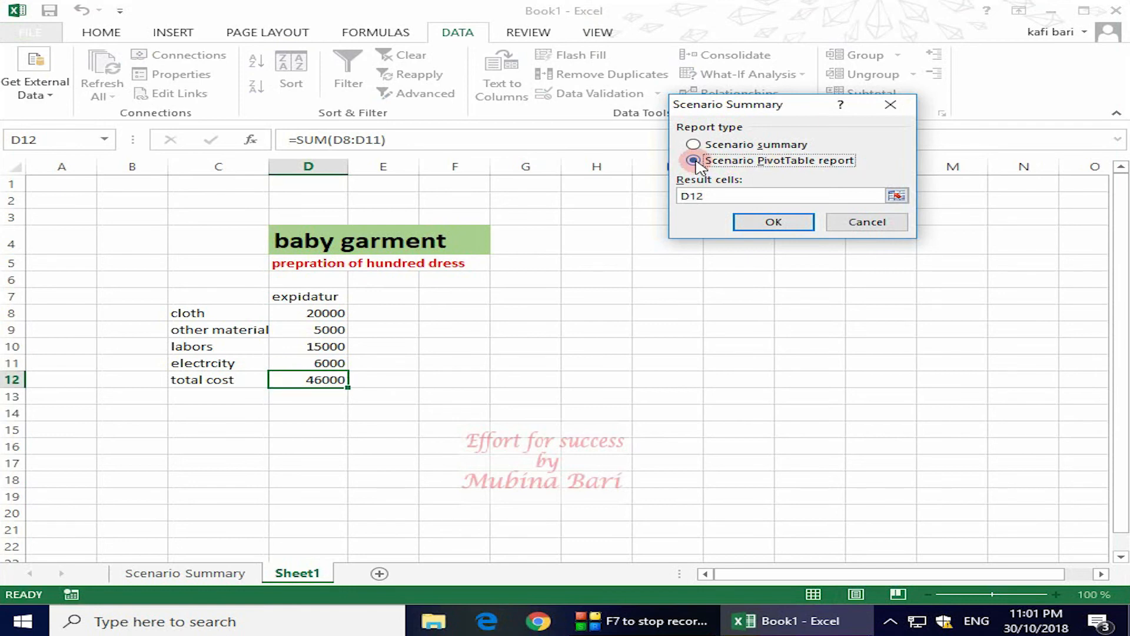
pyautogui.click(776, 223)
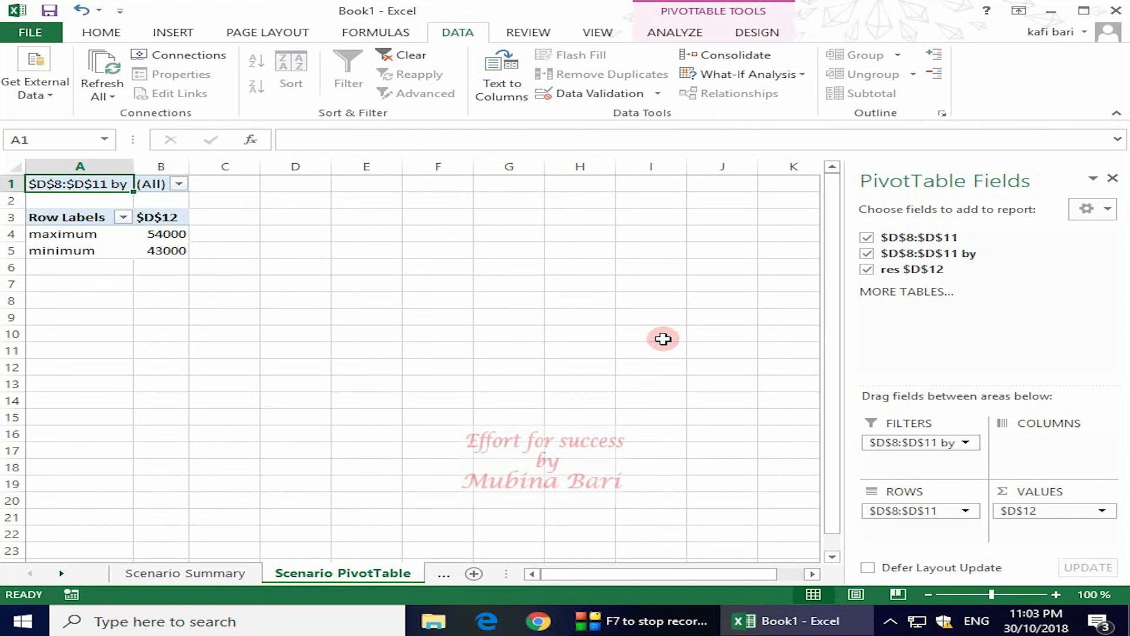
pyautogui.click(468, 574)
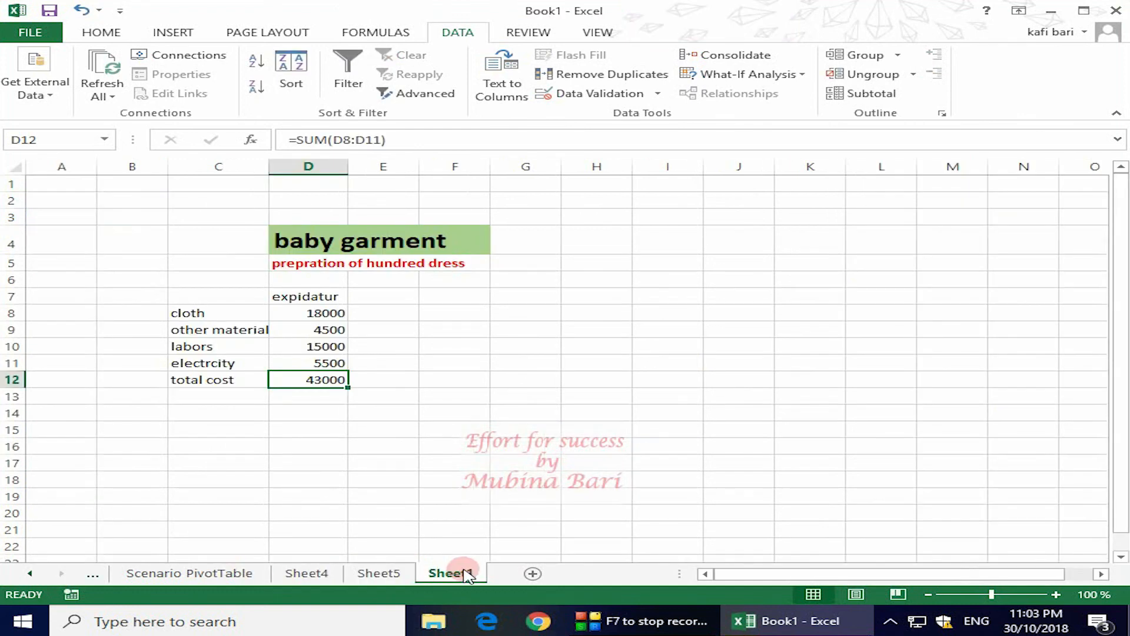